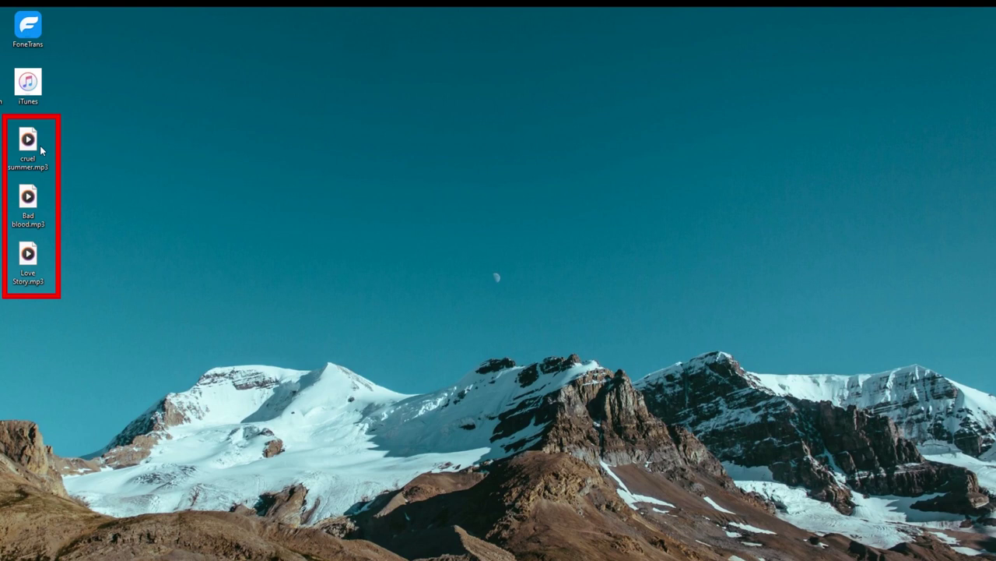
- Open iTunes and show the Music library
{"action": "double_click", "coordinate": [30, 97]}
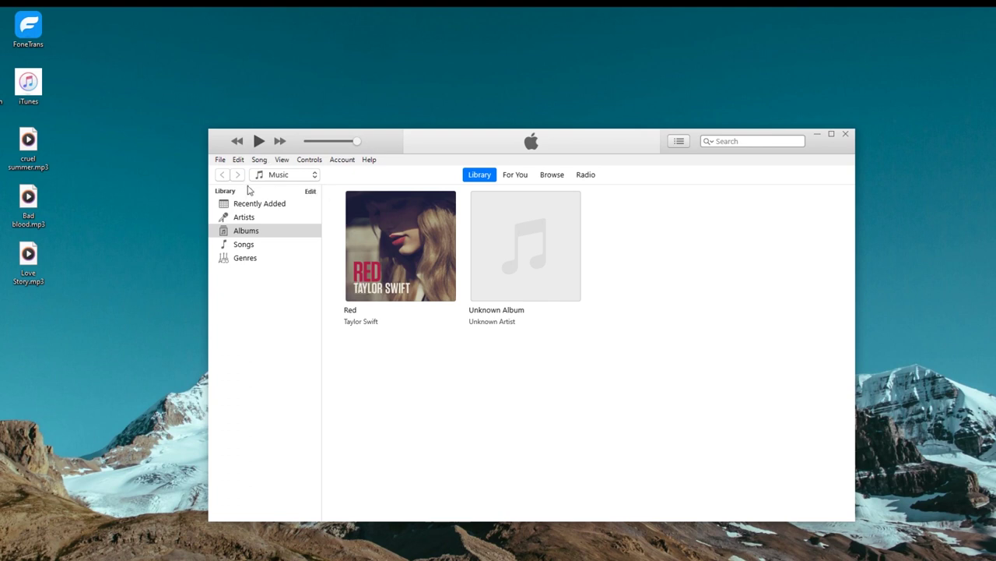
{"action": "key", "text": "ctrl+2"}
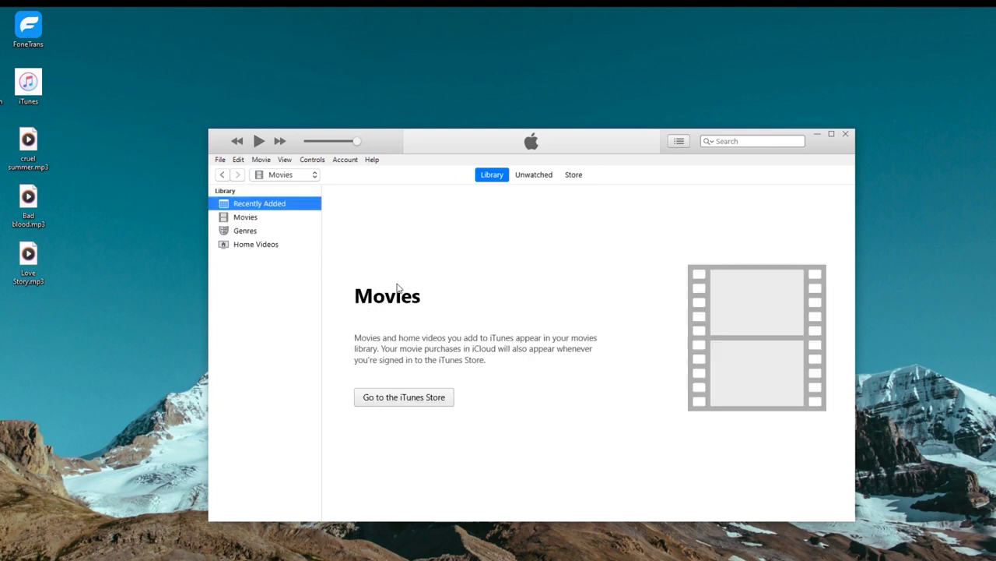
{"action": "left_click", "coordinate": [286, 176]}
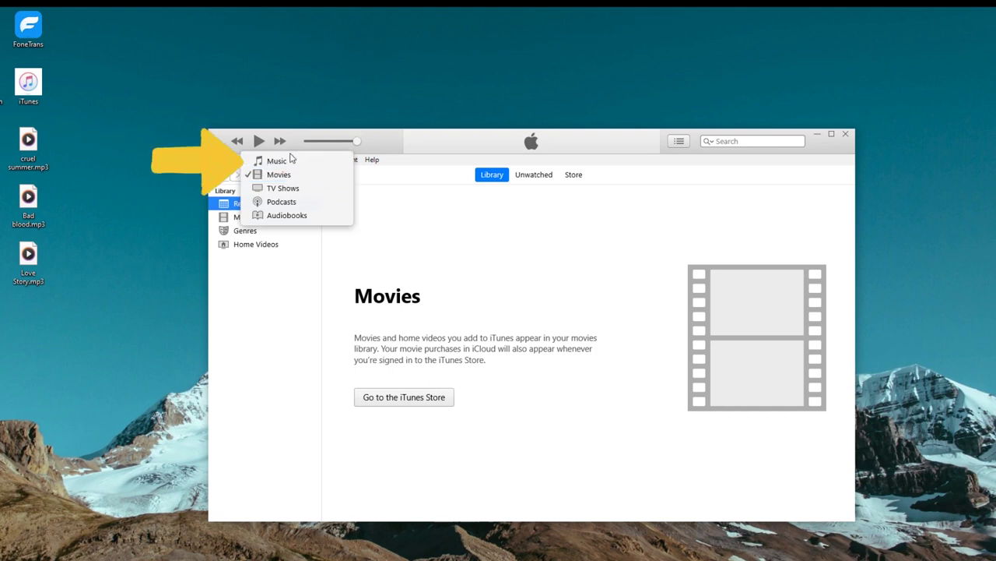
{"action": "left_click", "coordinate": [298, 161]}
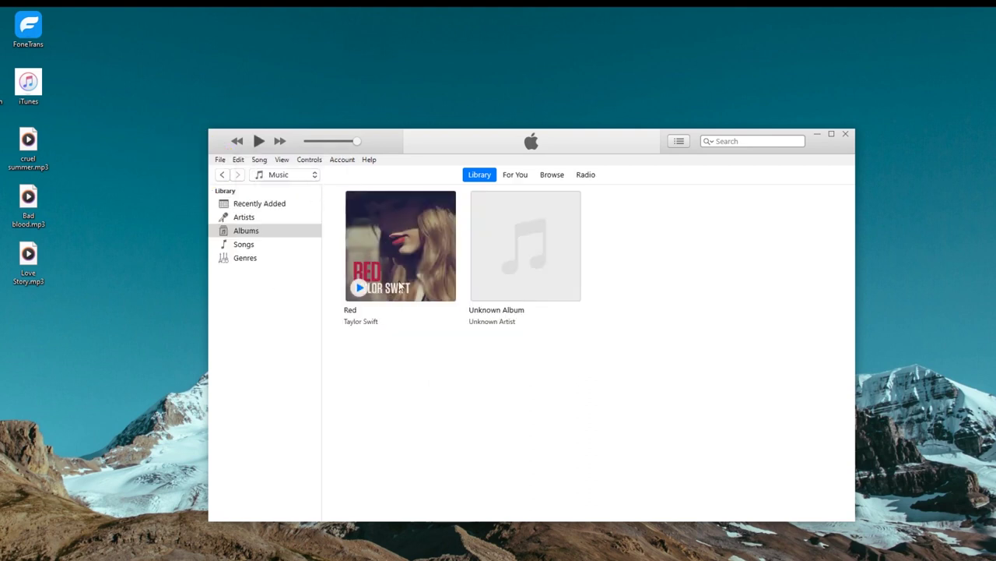
- Add cruel summer.mp3, Bad blood.mp3 and Love Story.mp3 from the desktop to the music library and expand Unknown Album
{"action": "left_click_drag", "start_coordinate": [122, 301], "coordinate": [9, 123]}
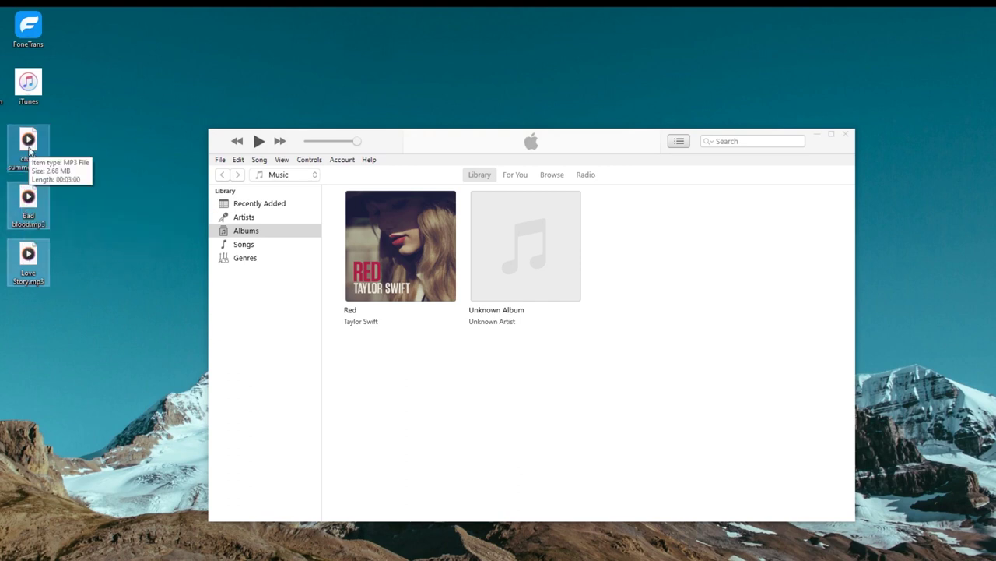
{"action": "left_click_drag", "start_coordinate": [29, 150], "coordinate": [522, 241]}
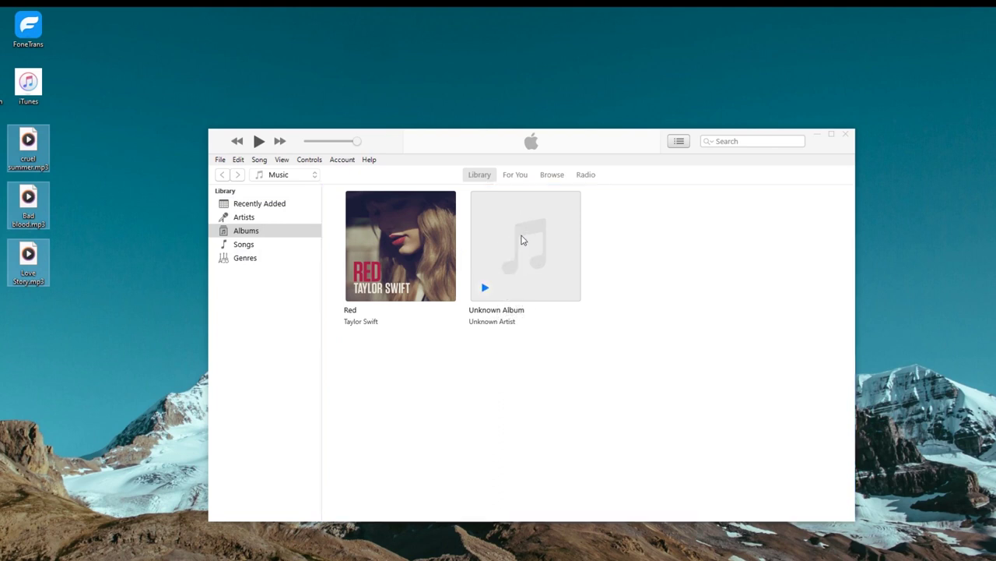
{"action": "left_click", "coordinate": [522, 245]}
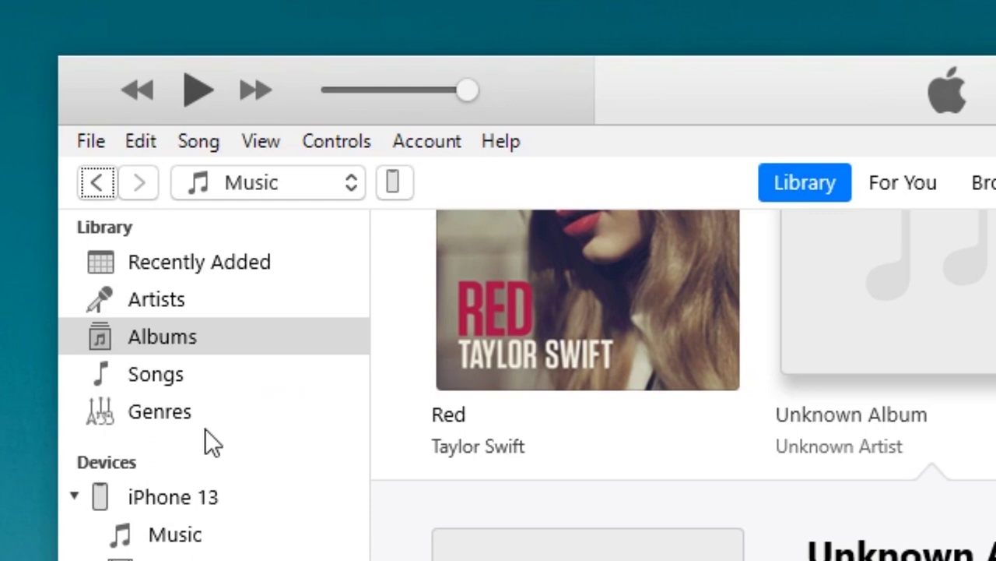
- Turn off automatic syncing on connection in the iPhone 13 summary options and apply the change
{"action": "left_click", "coordinate": [393, 182]}
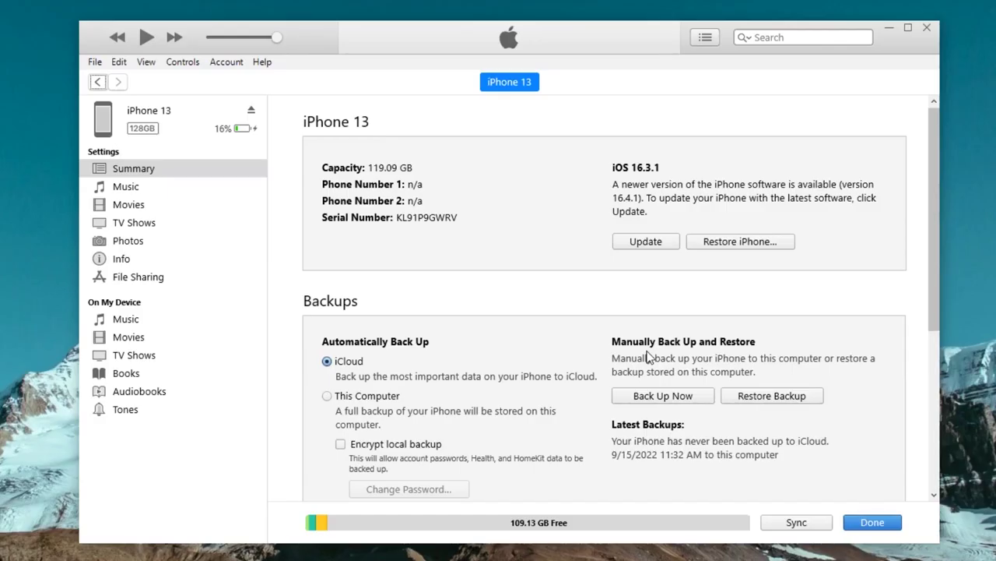
{"action": "scroll", "coordinate": [646, 356], "scroll_direction": "down", "scroll_amount": 3}
{"action": "scroll", "coordinate": [646, 357], "scroll_direction": "down", "scroll_amount": 3}
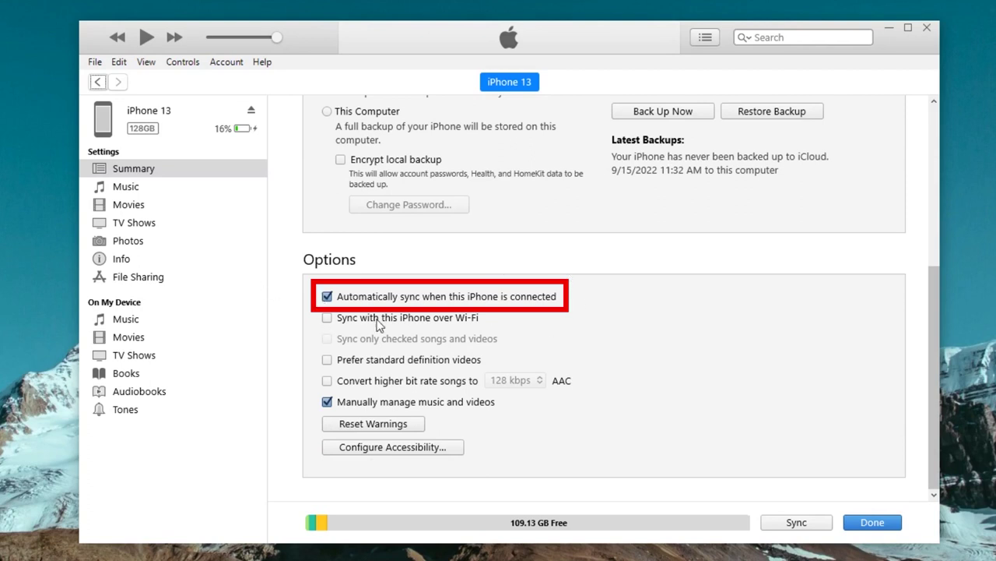
{"action": "left_click", "coordinate": [457, 302]}
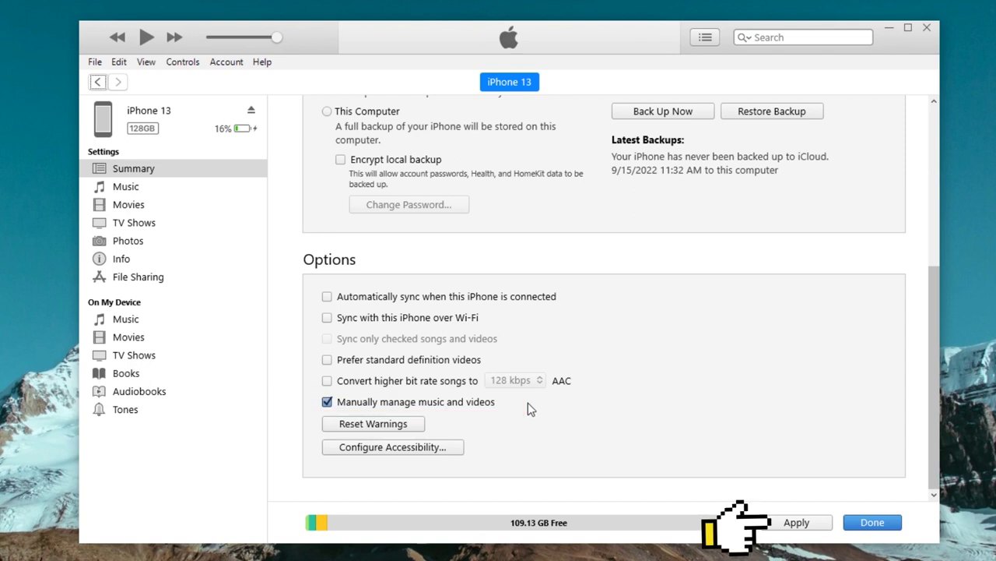
{"action": "left_click", "coordinate": [810, 525]}
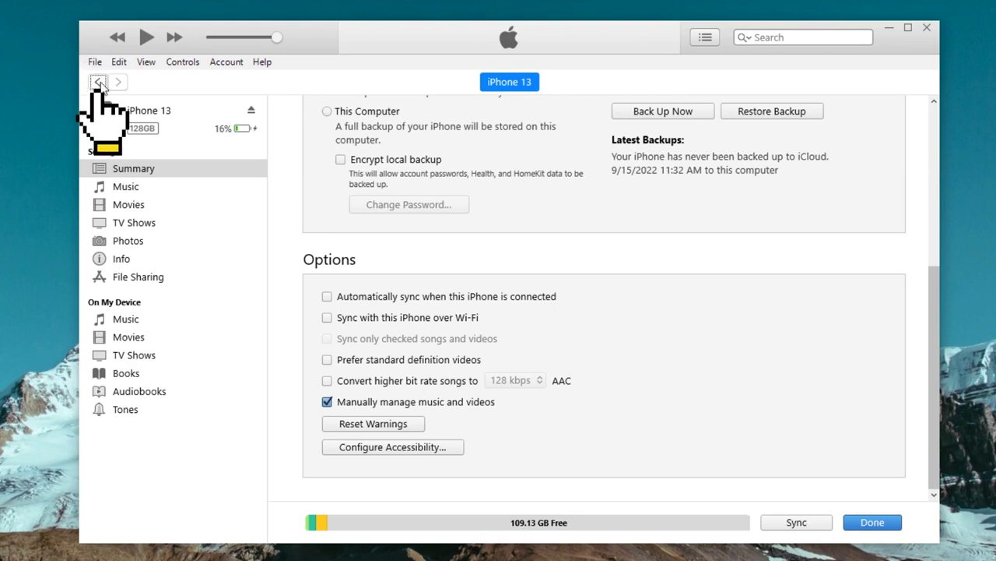
- Return to the music library and copy Bad blood, cruel summer and Love Story from Unknown Album to the iPhone 13
{"action": "left_click", "coordinate": [100, 82]}
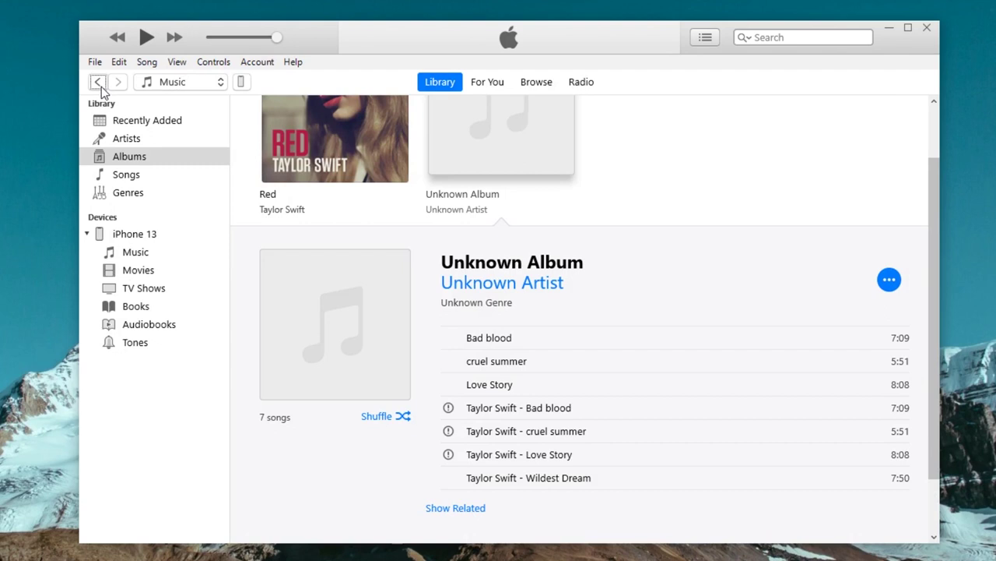
{"action": "left_click", "coordinate": [514, 341]}
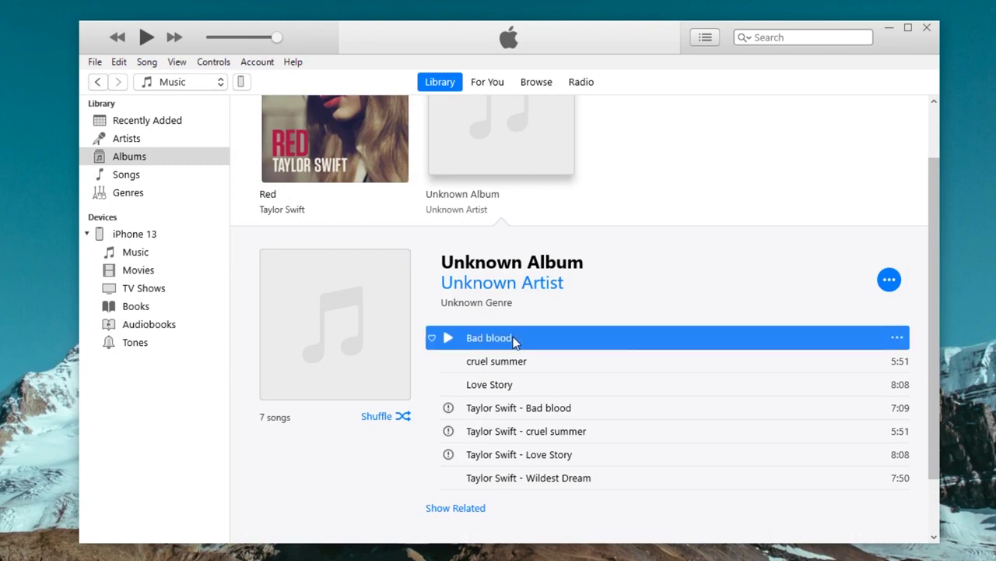
{"action": "left_click", "coordinate": [520, 354]}
{"action": "left_click", "coordinate": [528, 347]}
{"action": "left_click", "coordinate": [503, 383], "text": "shift"}
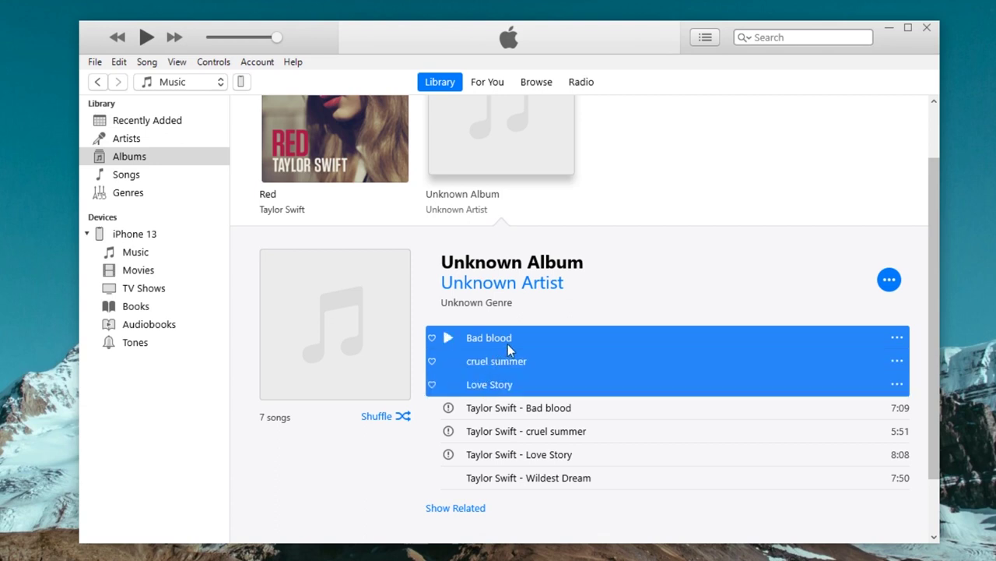
{"action": "left_click_drag", "start_coordinate": [507, 344], "coordinate": [148, 284]}
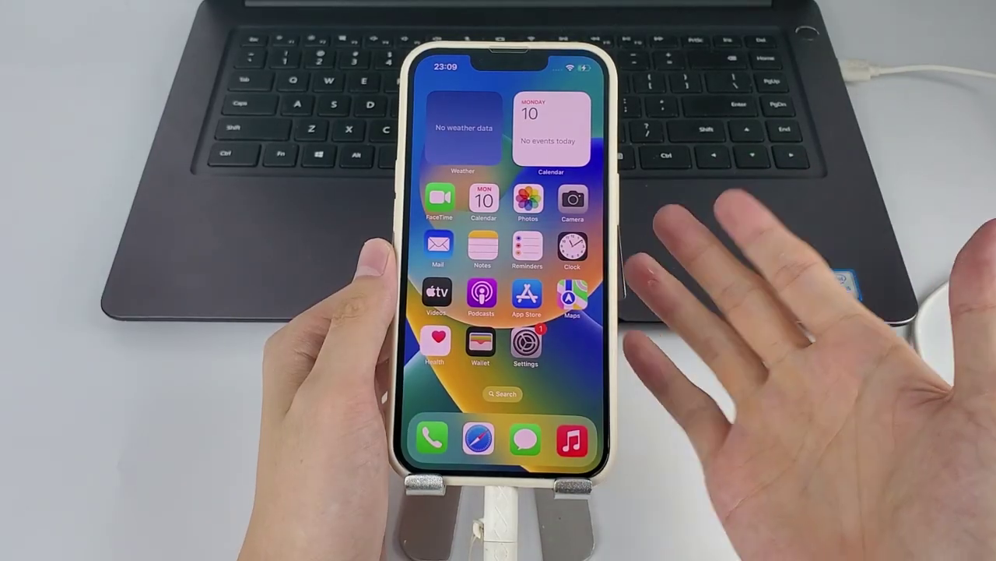
{"action": "left_click", "coordinate": [571, 440]}
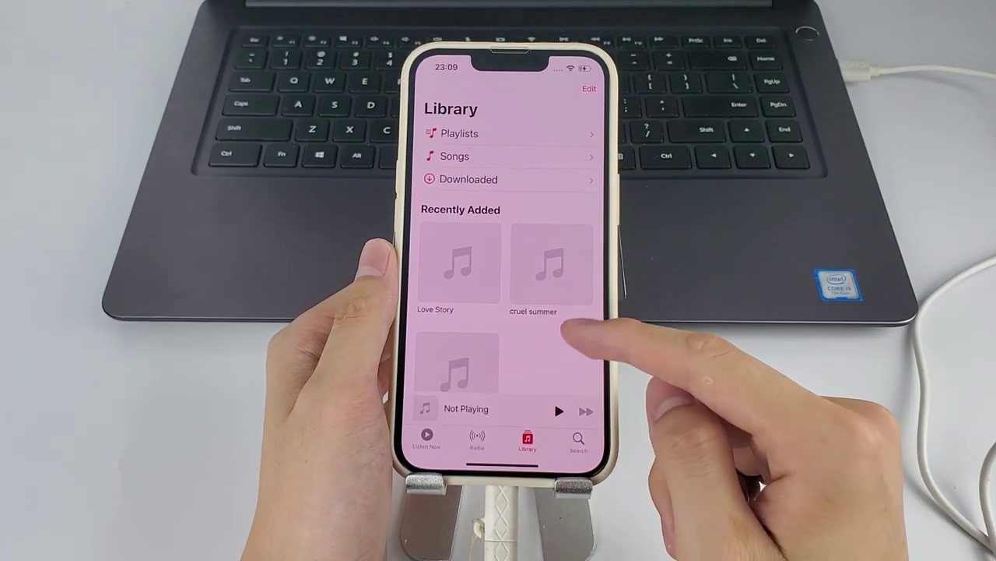
{"action": "scroll", "coordinate": [506, 233], "scroll_direction": "down", "scroll_amount": 1}
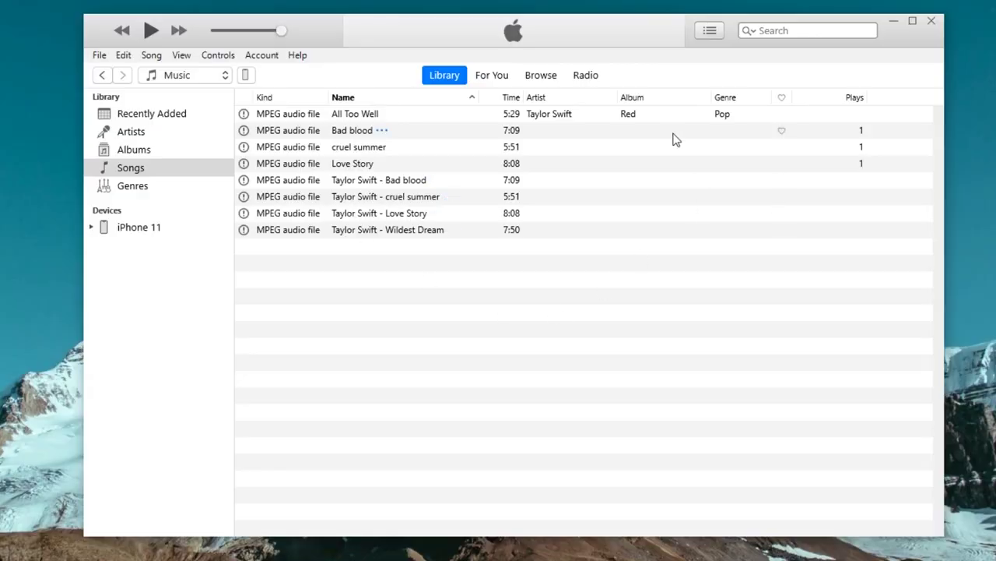
- Select all songs in the library and turn on automatic syncing on connection and Wi-Fi syncing for the iPhone 11
{"action": "left_click", "coordinate": [306, 232]}
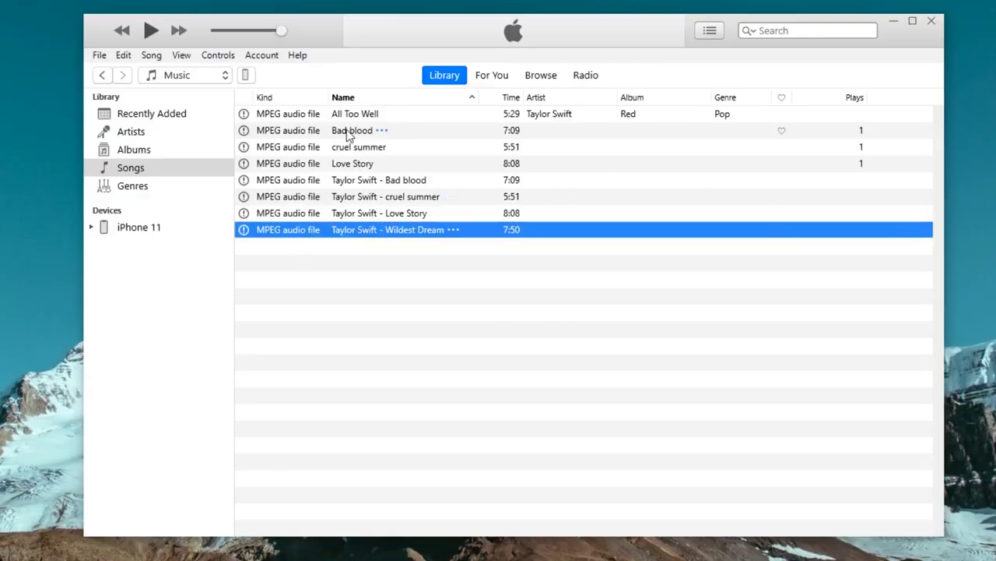
{"action": "key", "text": "ctrl+a"}
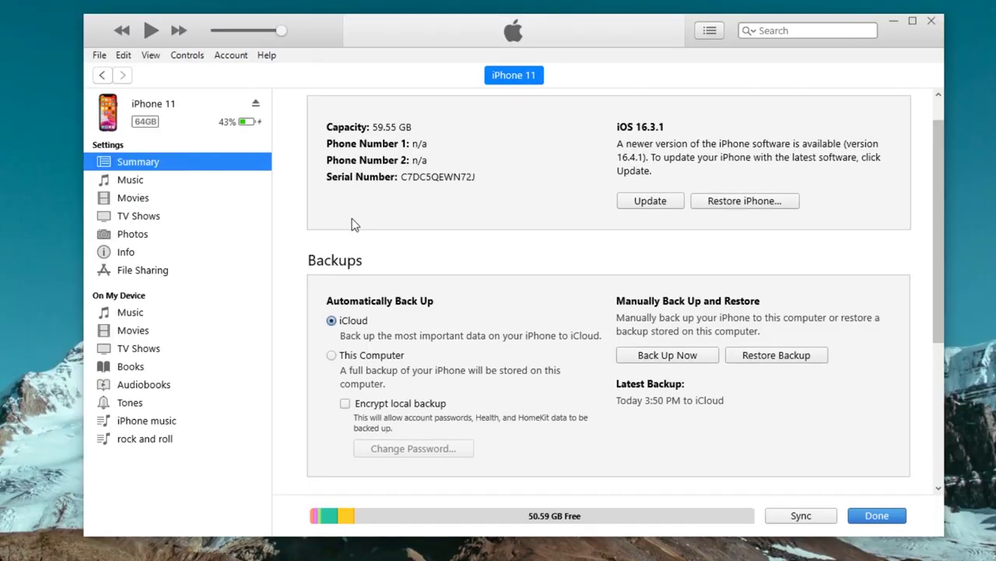
{"action": "scroll", "coordinate": [352, 223], "scroll_direction": "down", "scroll_amount": 4}
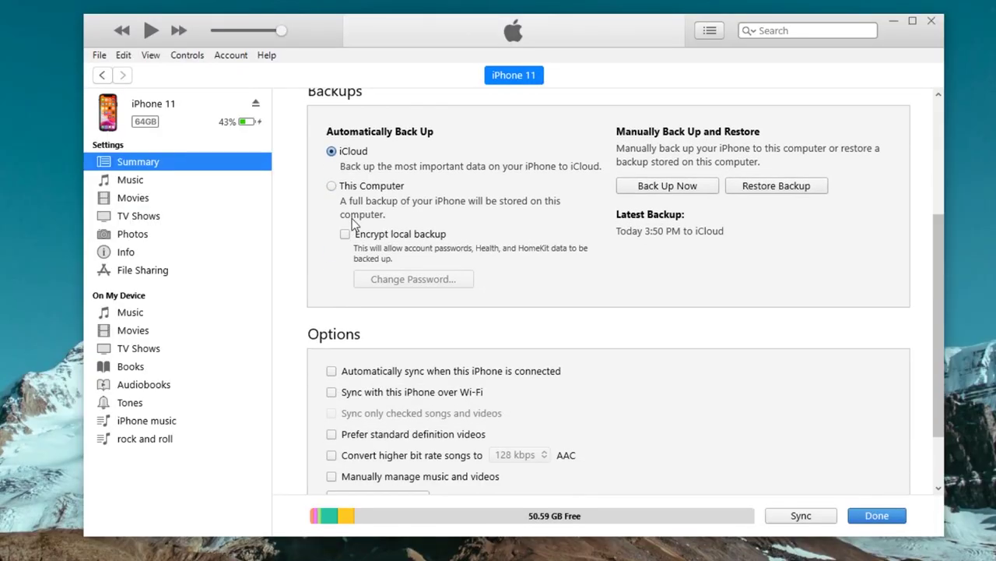
{"action": "scroll", "coordinate": [352, 223], "scroll_direction": "down", "scroll_amount": 1}
{"action": "left_click", "coordinate": [384, 293]}
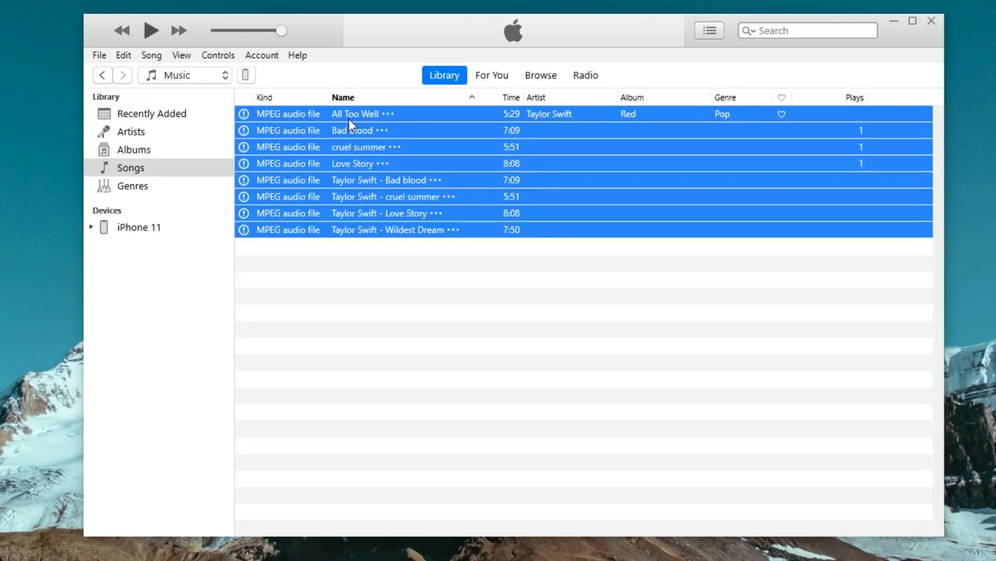
{"action": "left_click", "coordinate": [246, 75]}
{"action": "scroll", "coordinate": [327, 241], "scroll_direction": "down", "scroll_amount": 4}
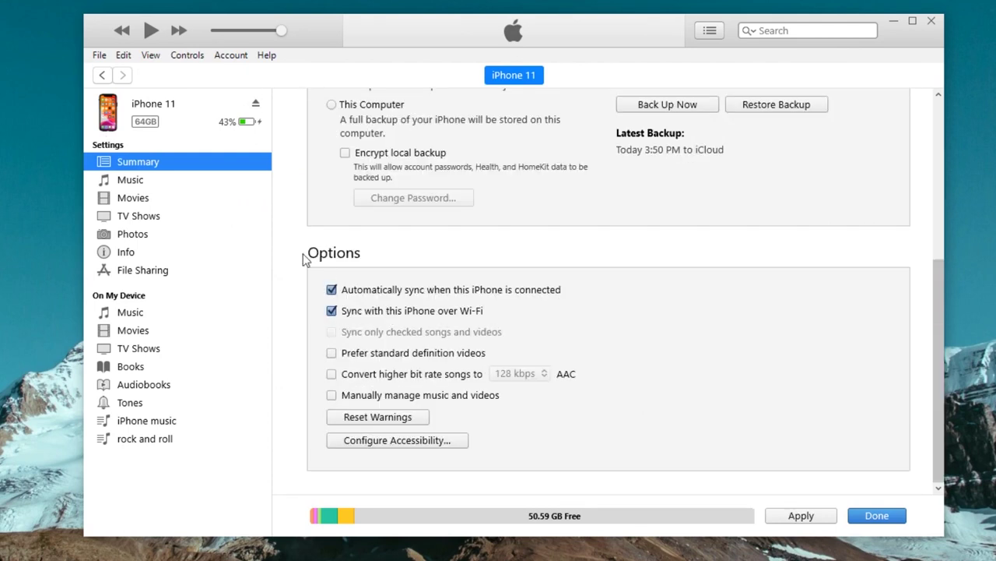
- Sync the entire music library to the iPhone 11, agreeing to sync and replace its existing media
{"action": "left_click", "coordinate": [173, 186]}
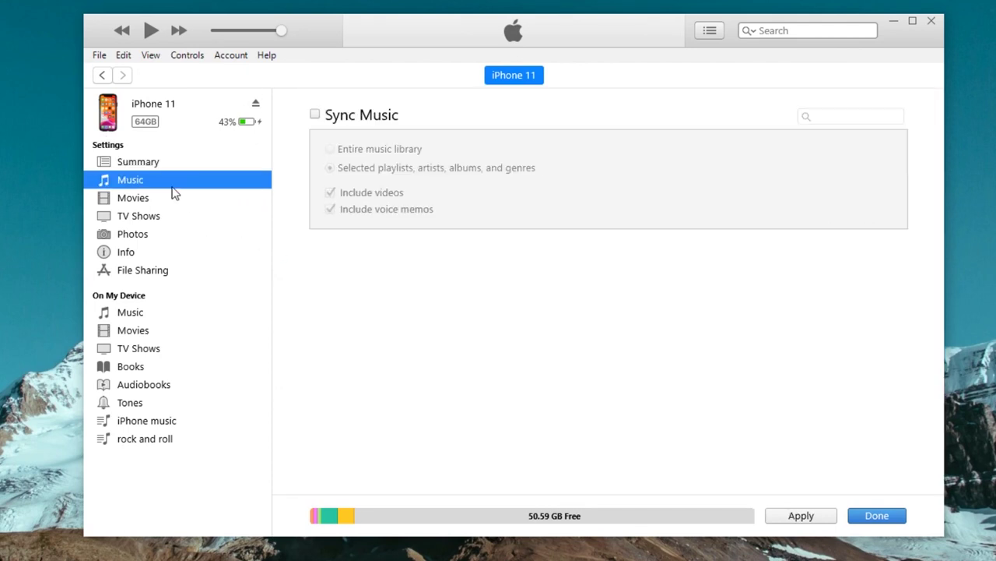
{"action": "left_click", "coordinate": [372, 115]}
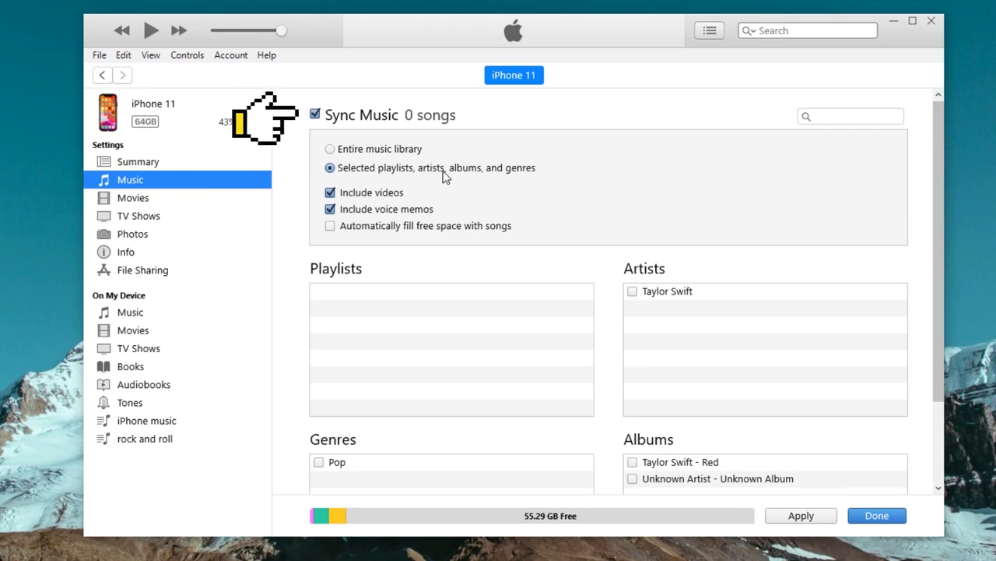
{"action": "left_click", "coordinate": [359, 154]}
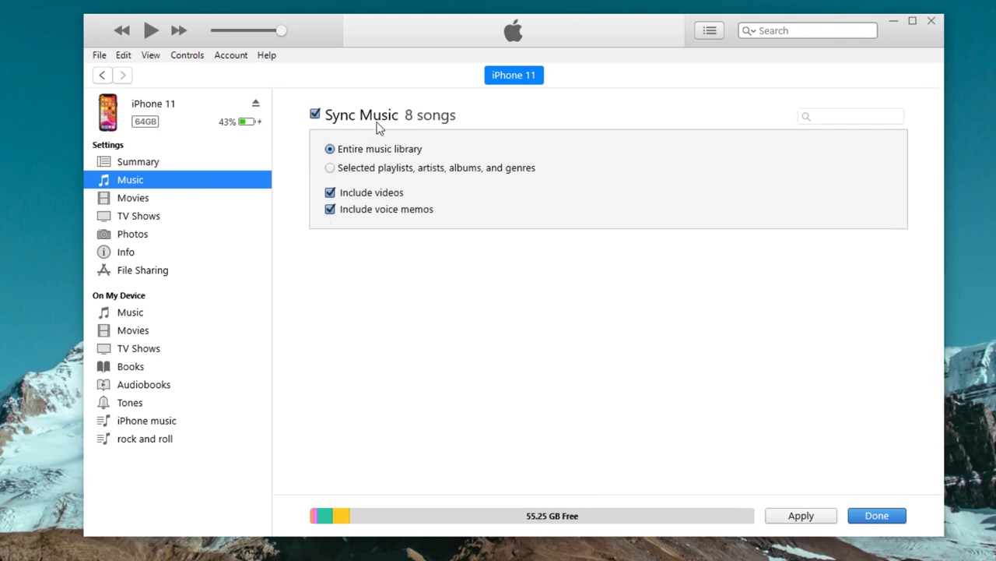
{"action": "left_click", "coordinate": [809, 516]}
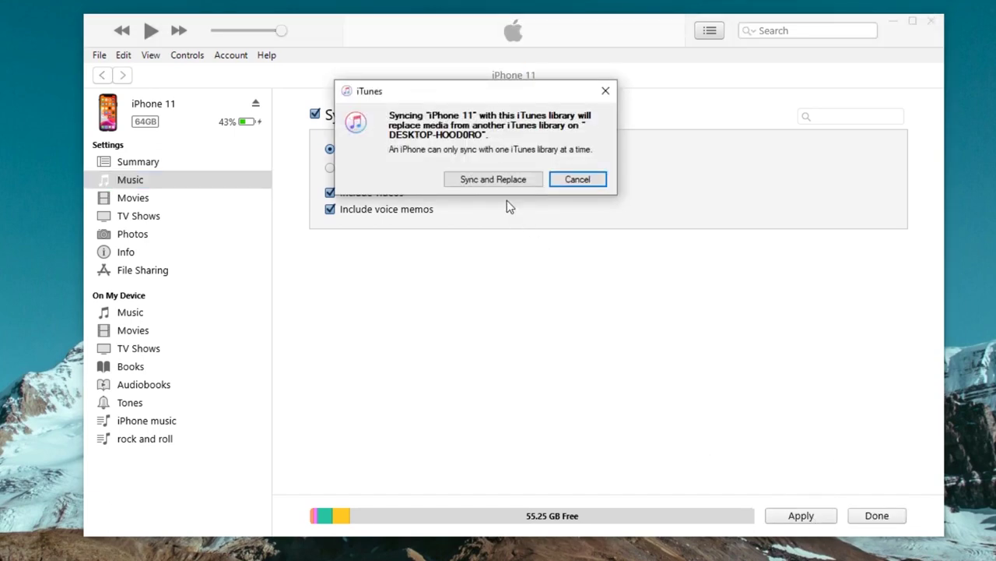
{"action": "left_click", "coordinate": [497, 182]}
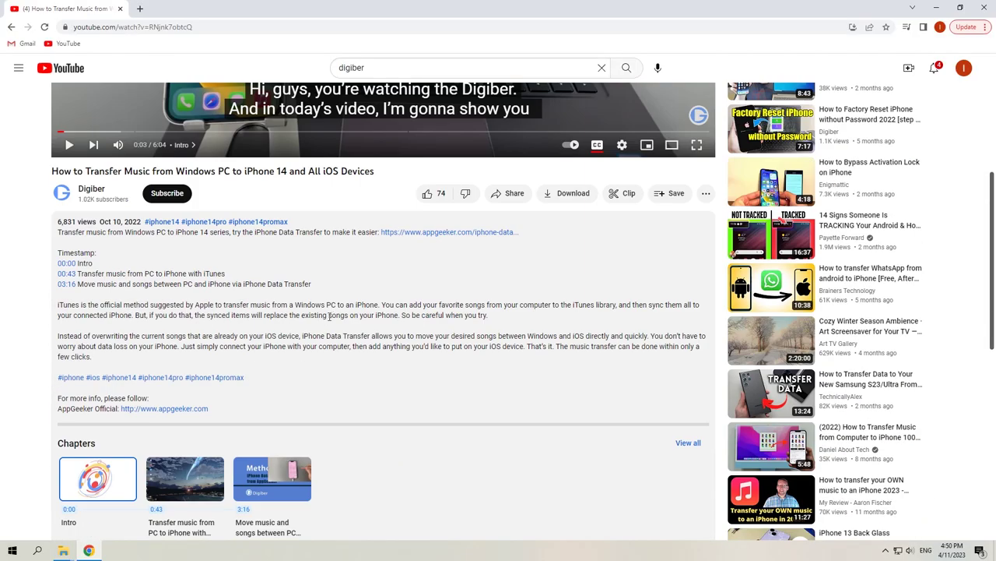
- Switch to the browser and open the iPhone Data Transfer page linked in the YouTube video's description
{"action": "left_click", "coordinate": [432, 232]}
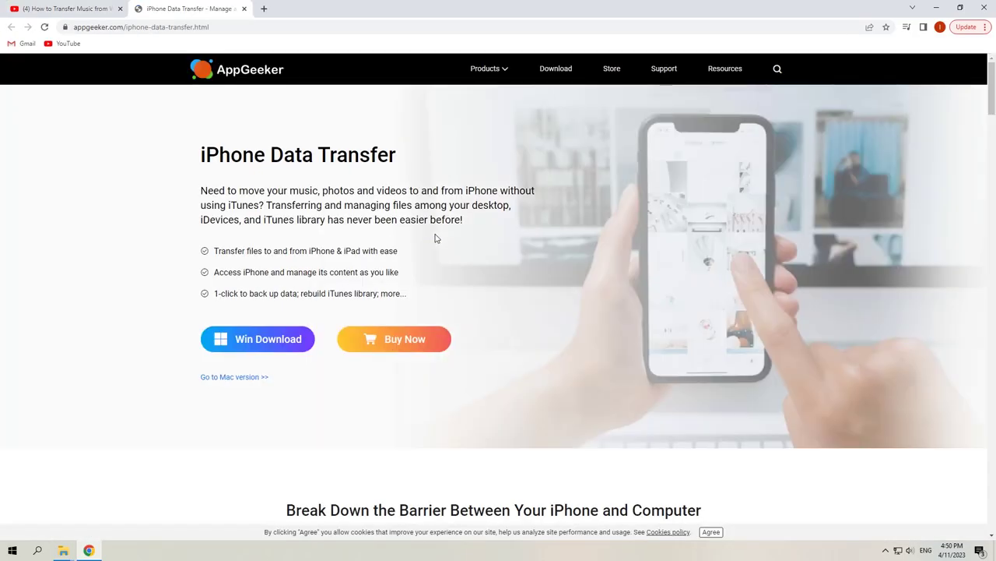
- Move the three desktop MP3 files into the iPhone 13 music list in FoneTrans
{"action": "left_click_drag", "start_coordinate": [93, 137], "coordinate": [14, 304]}
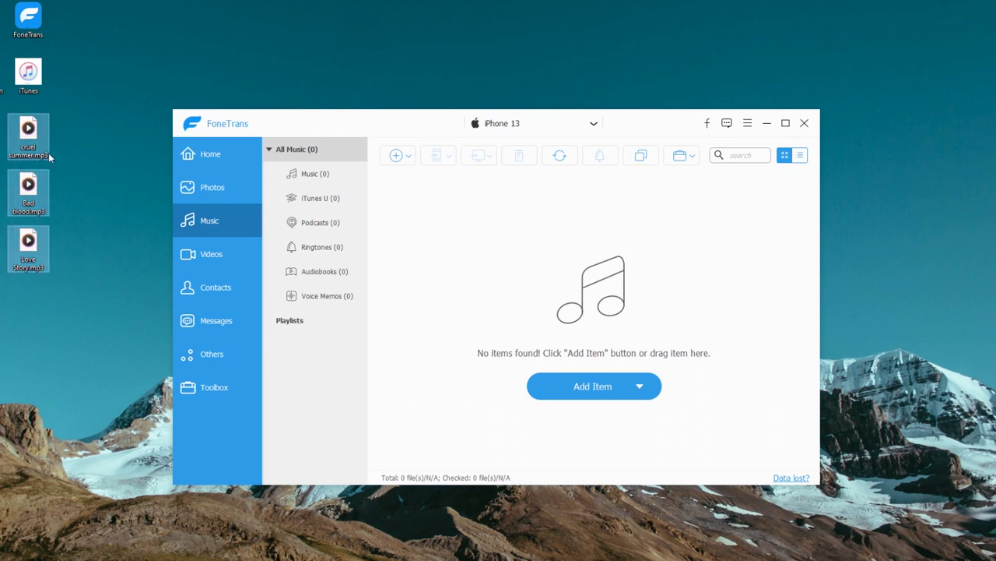
{"action": "left_click_drag", "start_coordinate": [48, 156], "coordinate": [459, 219]}
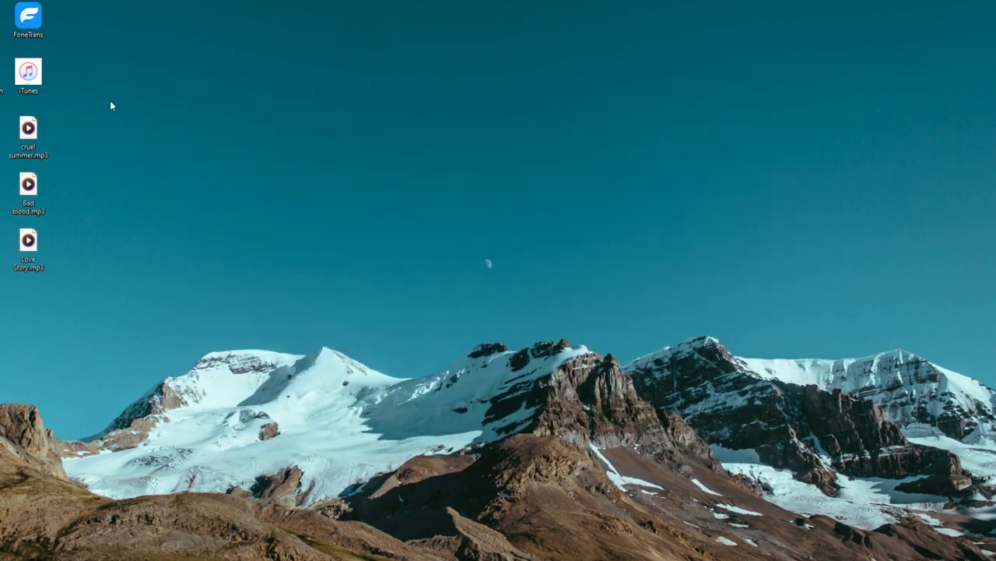
- Launch FoneTrans, show the iPhone 13's music, and add cruel summer.mp3, Bad blood.mp3 and Love Story.mp3 from the desktop
{"action": "double_click", "coordinate": [28, 19]}
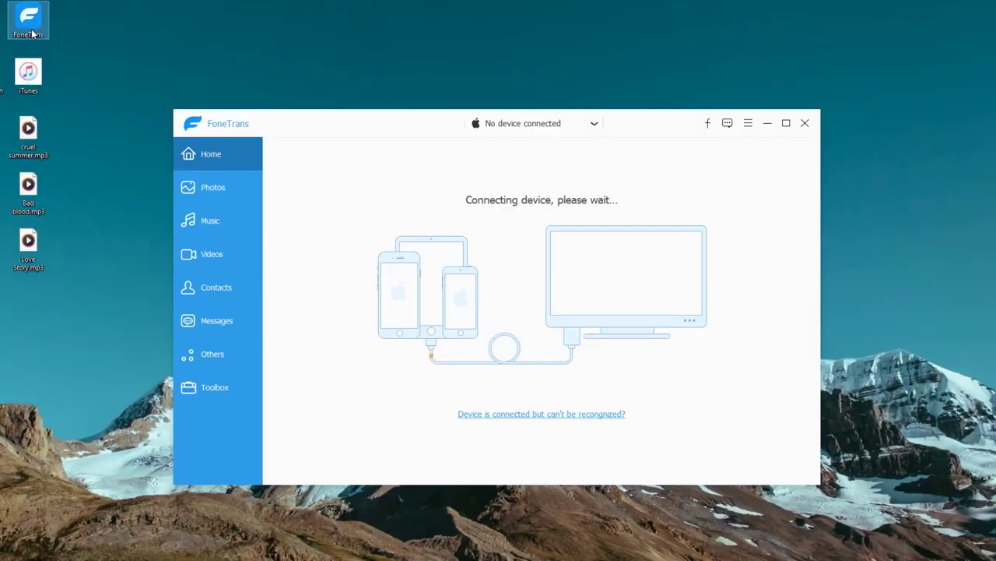
{"action": "left_click", "coordinate": [224, 228]}
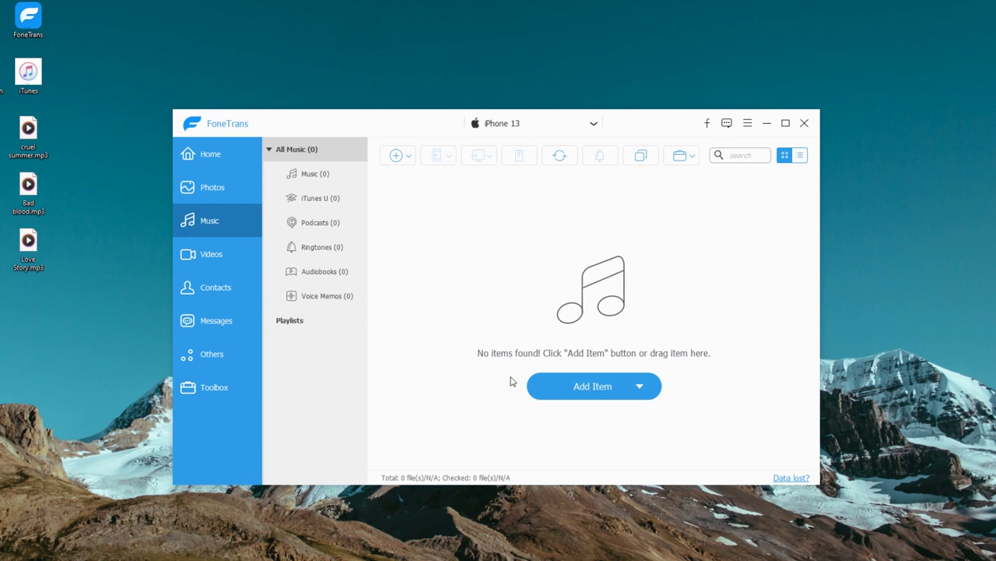
{"action": "left_click_drag", "start_coordinate": [93, 136], "coordinate": [24, 288]}
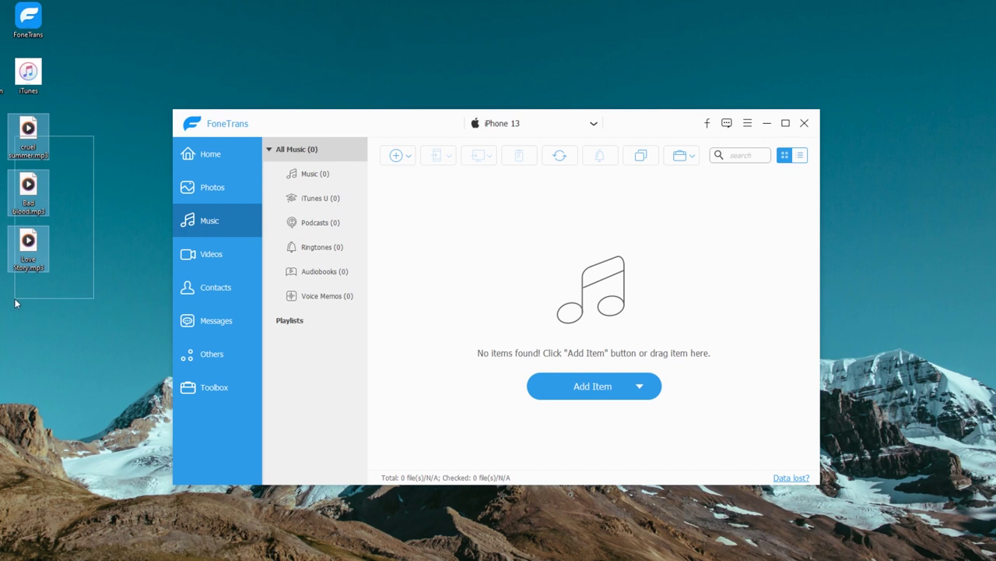
{"action": "left_click_drag", "start_coordinate": [51, 155], "coordinate": [459, 219]}
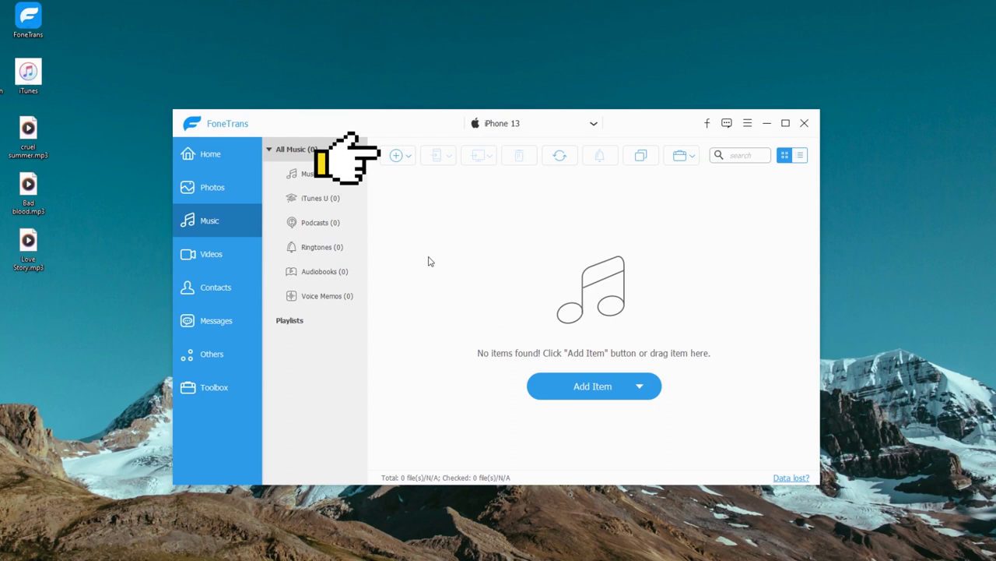
- Add Bad blood.mp3, cruel summer.mp3 and Love Story.mp3 from the Desktop folder to the iPhone 13's music in FoneTrans
{"action": "left_click", "coordinate": [394, 161]}
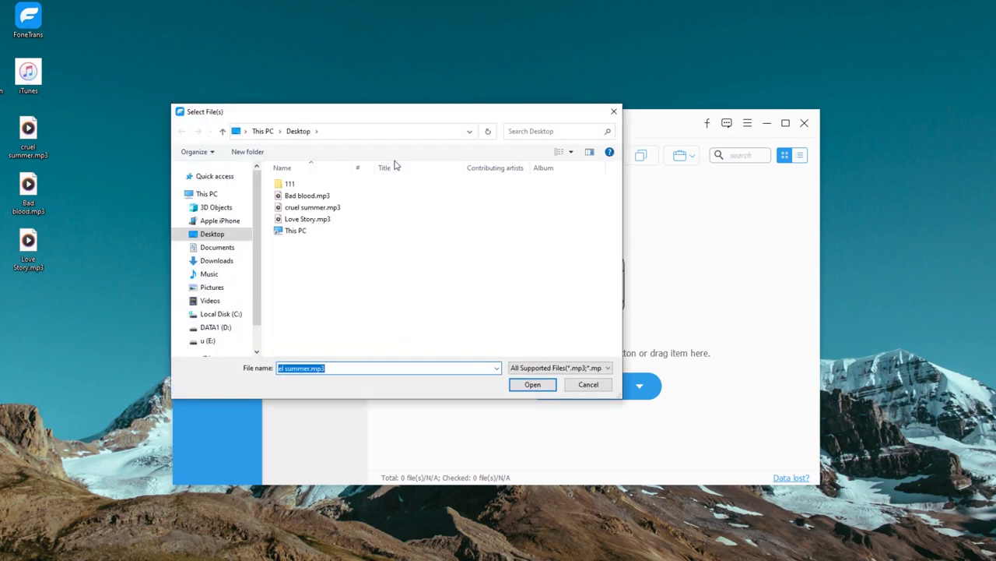
{"action": "left_click", "coordinate": [360, 220]}
{"action": "left_click", "coordinate": [351, 198], "text": "shift"}
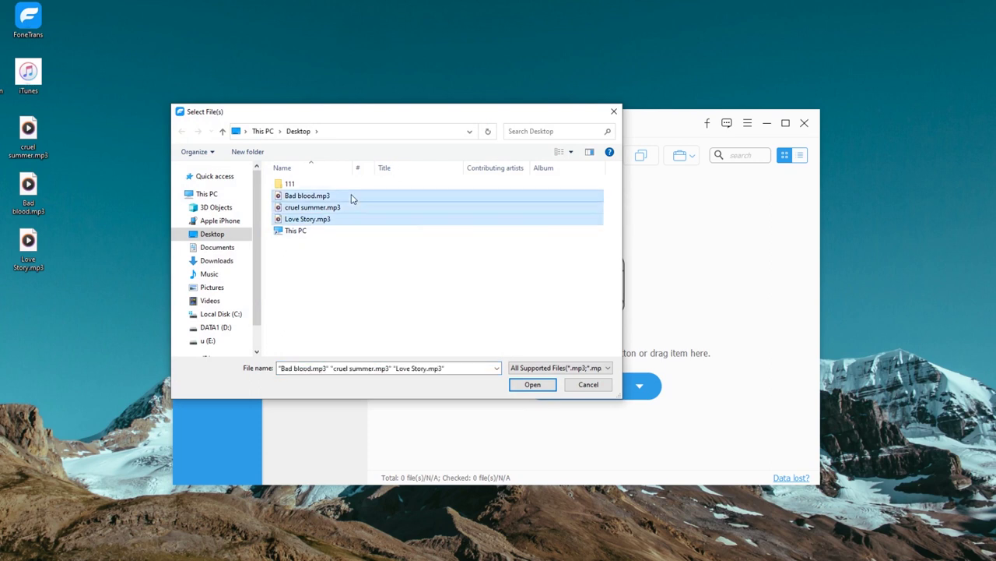
{"action": "left_click", "coordinate": [533, 385]}
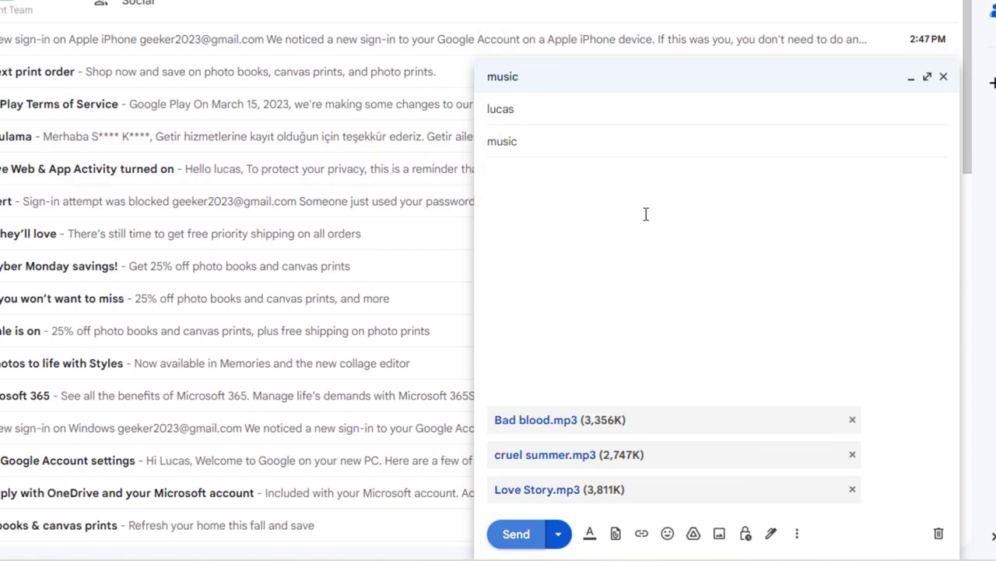
- Send the Gmail message with subject "music" and the attachments Bad blood.mp3, cruel summer.mp3 and Love Story.mp3
{"action": "left_click", "coordinate": [516, 534]}
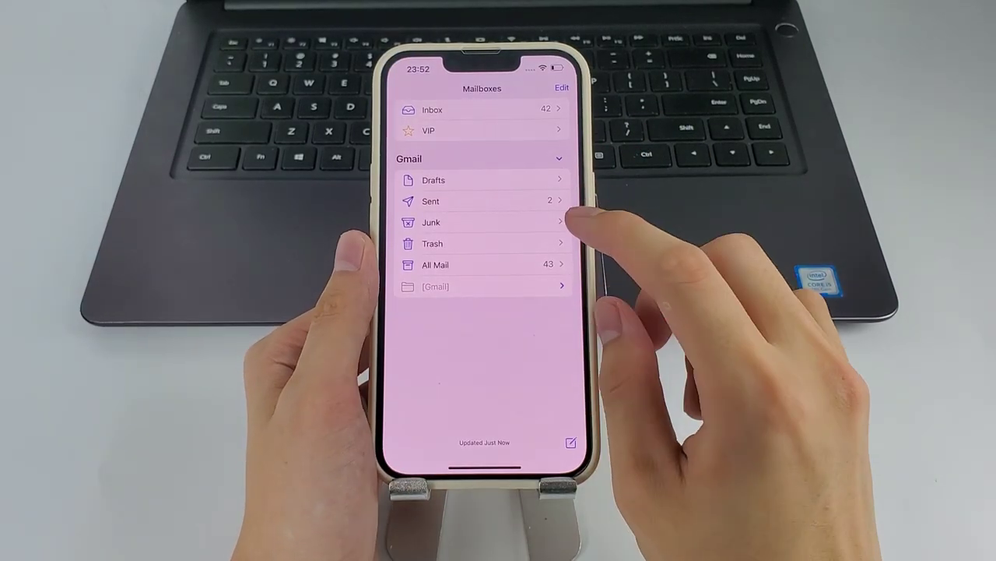
{"action": "left_click", "coordinate": [549, 264]}
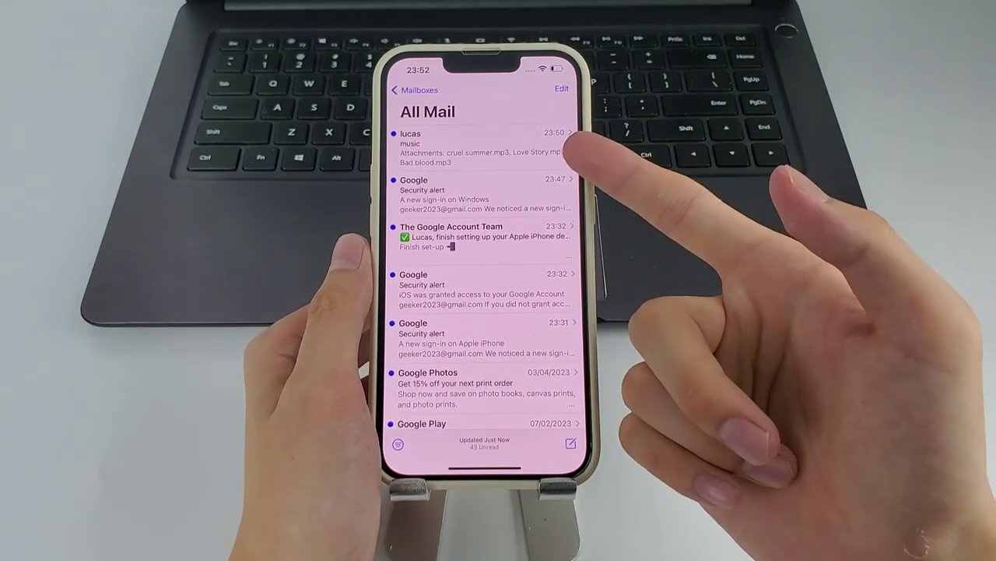
{"action": "left_click", "coordinate": [557, 145]}
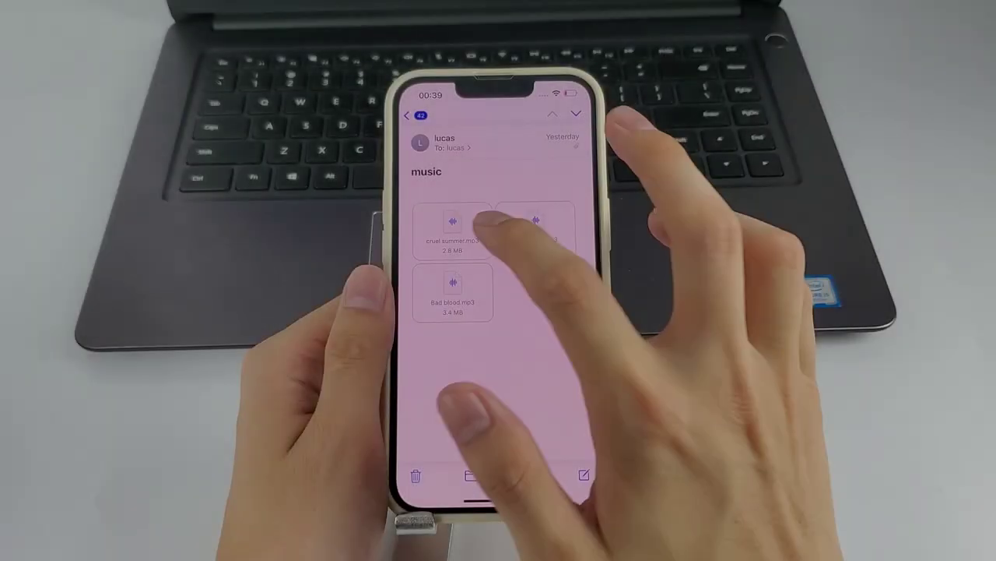
{"action": "left_click", "coordinate": [456, 226]}
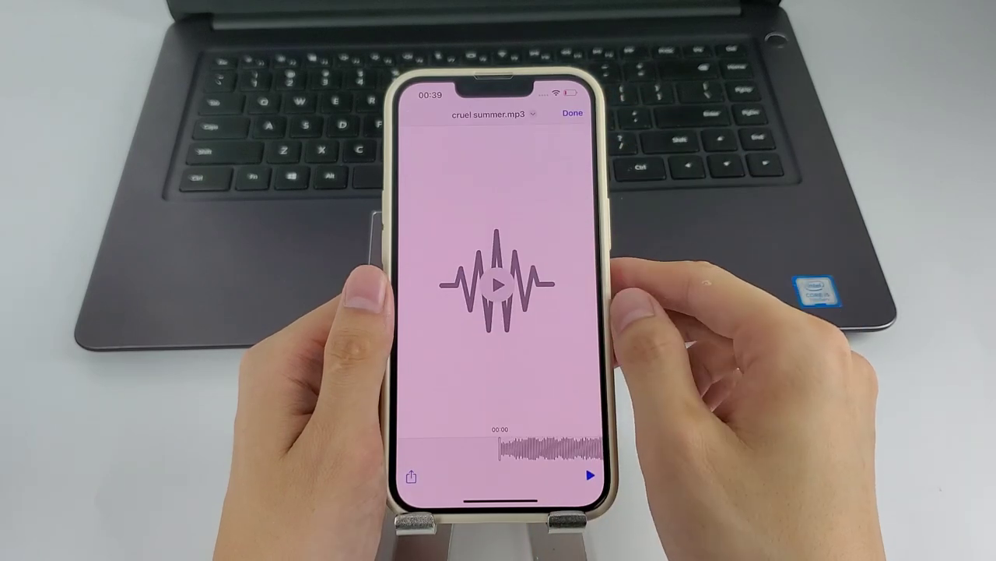
{"action": "left_click", "coordinate": [412, 477]}
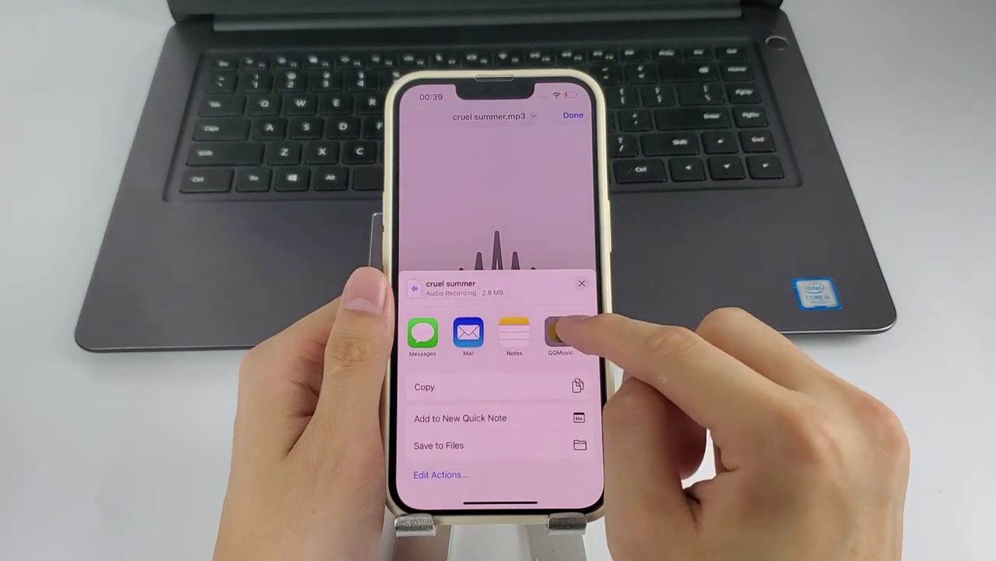
{"action": "left_click", "coordinate": [562, 331]}
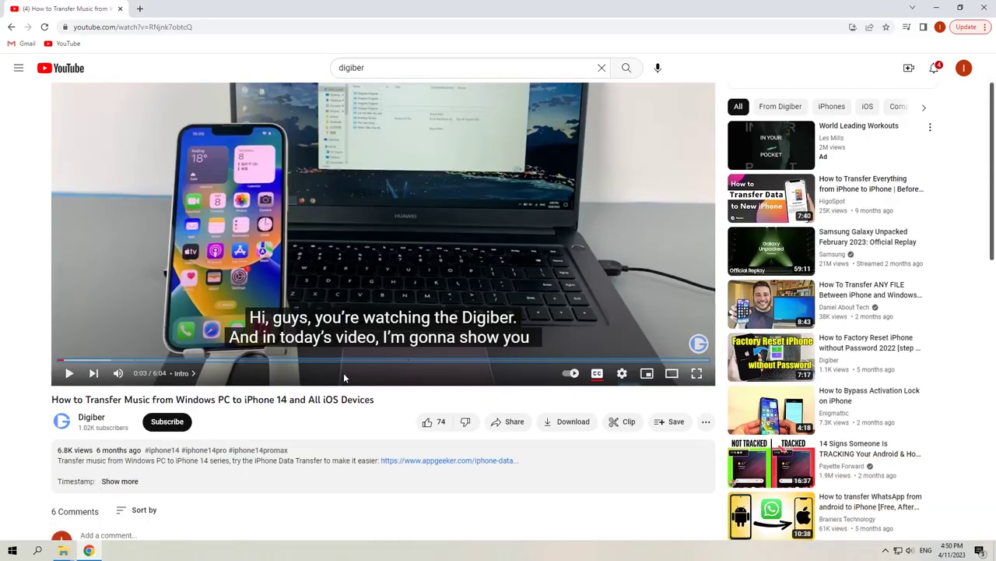
- Examine the comments under the YouTube video about transferring music from a Windows PC to iPhone 14
{"action": "scroll", "coordinate": [290, 366], "scroll_direction": "down", "scroll_amount": 3}
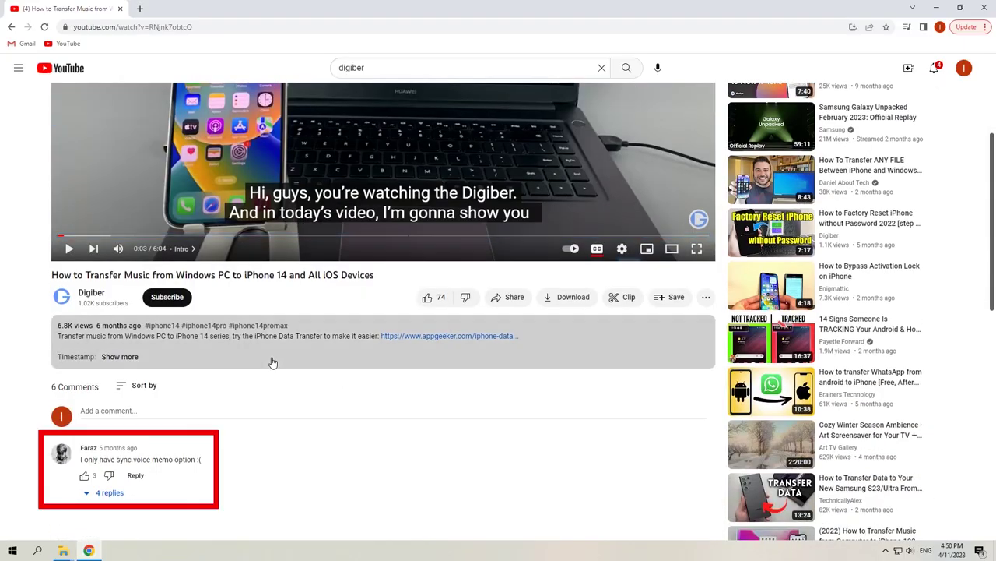